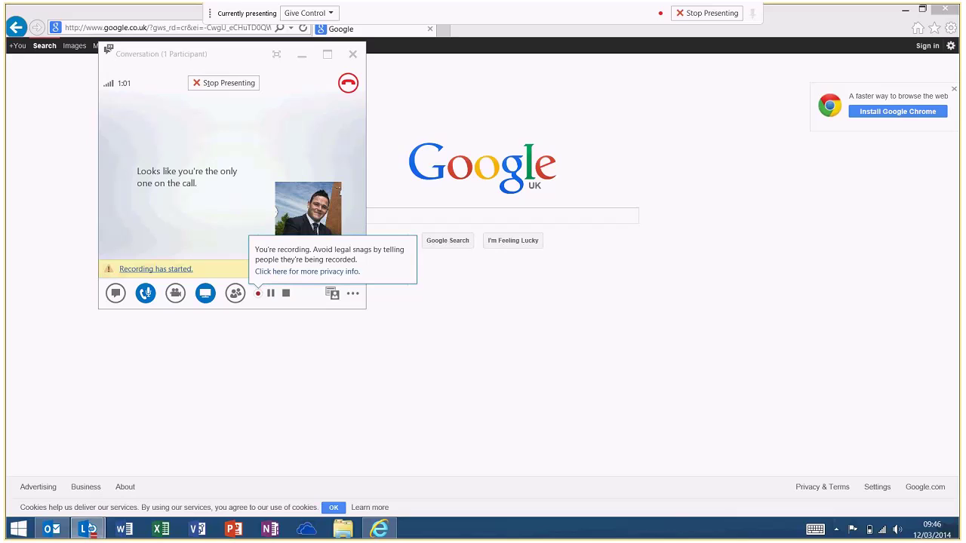
# Bring the browser's Google UK page in front of the Lync conversation window.
pyautogui.doubleClick(85, 507)
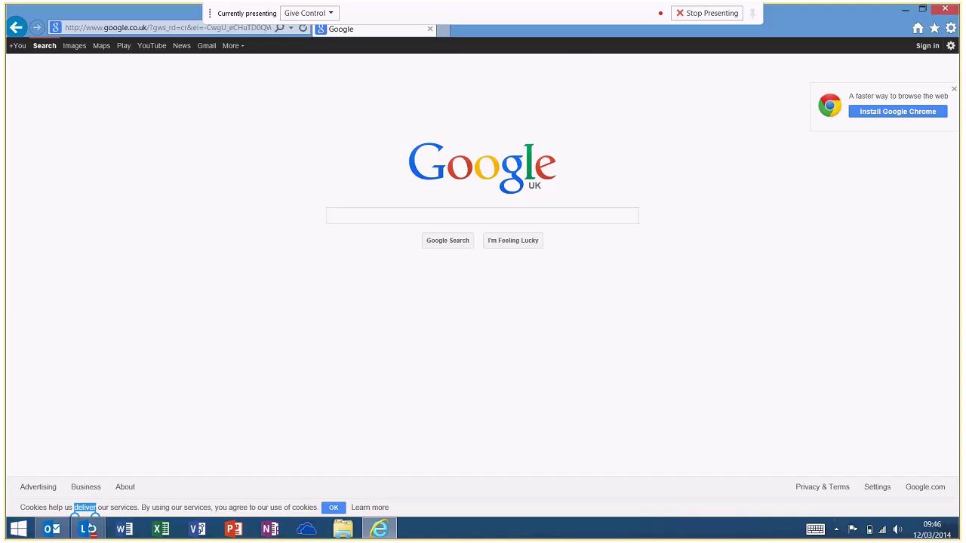
# Switch to Outlook from the taskbar, then bring up the Lync contact list.
pyautogui.click(51, 528)
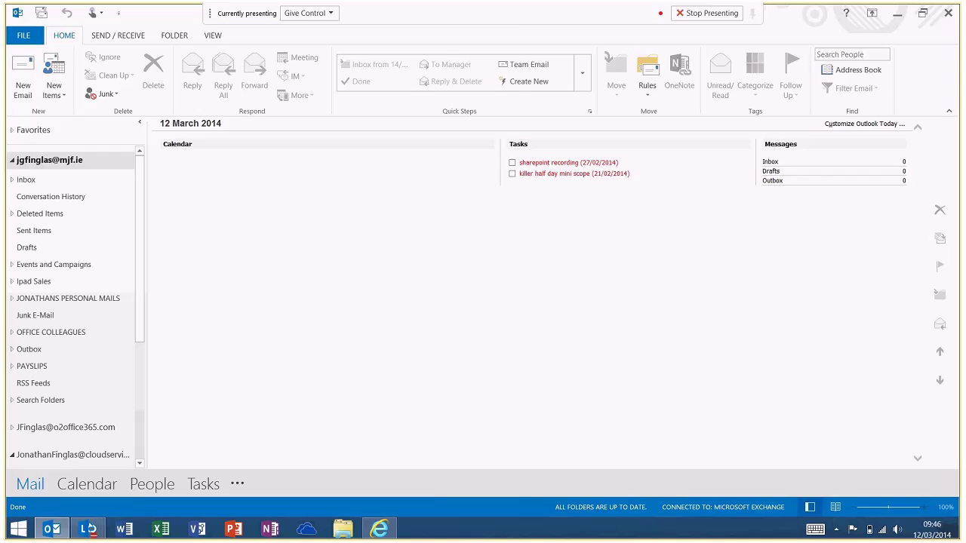
pyautogui.click(89, 528)
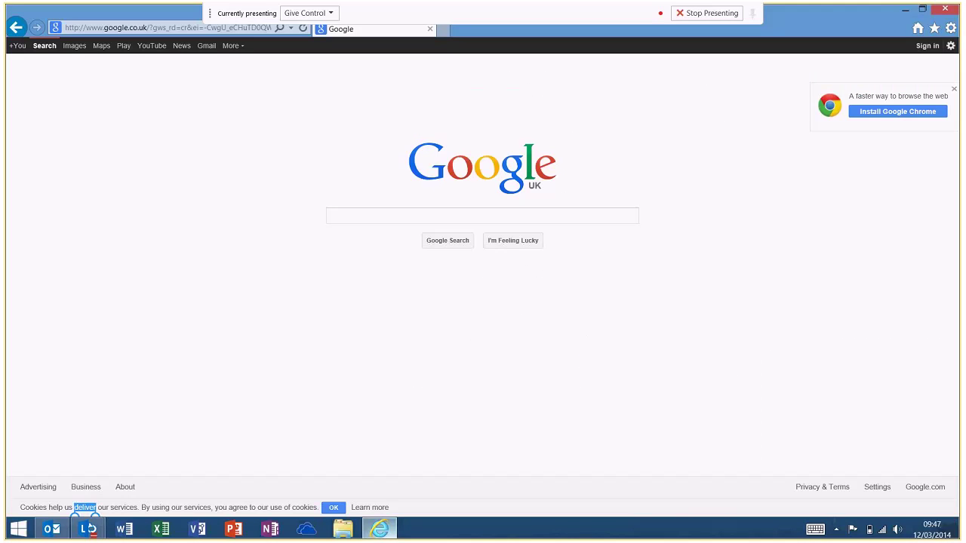
# Sign in to Office 365 through the Favorites link using the saved work account.
pyautogui.click(934, 27)
pyautogui.click(838, 119)
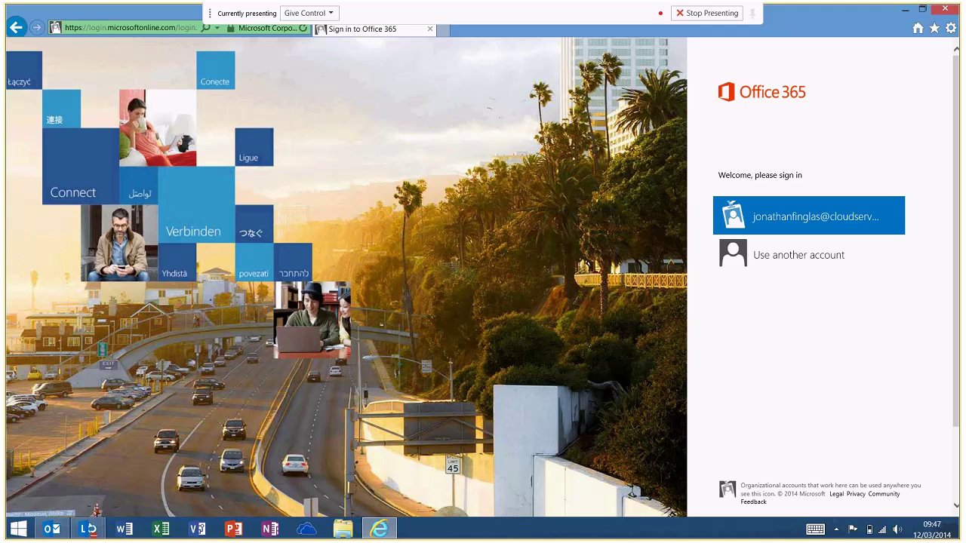
pyautogui.click(808, 216)
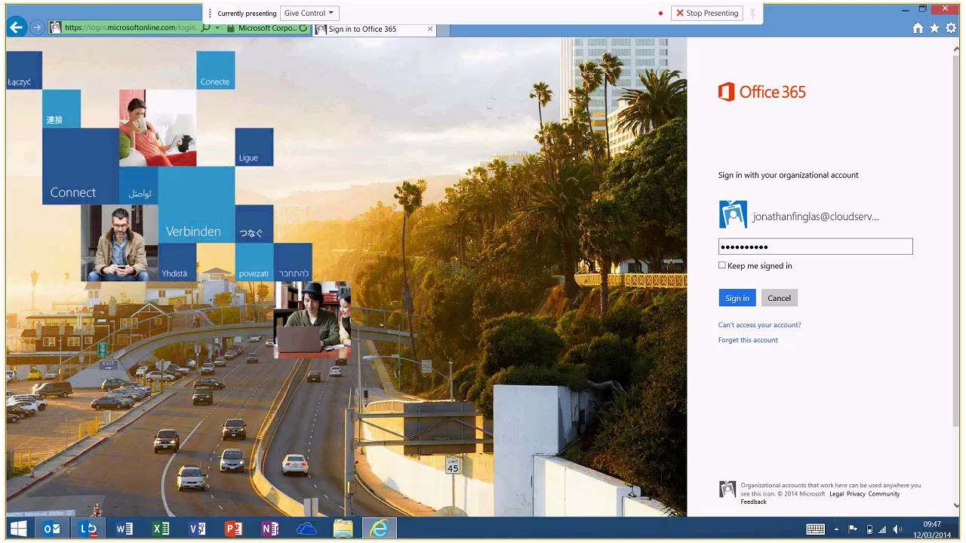
pyautogui.press('Return')
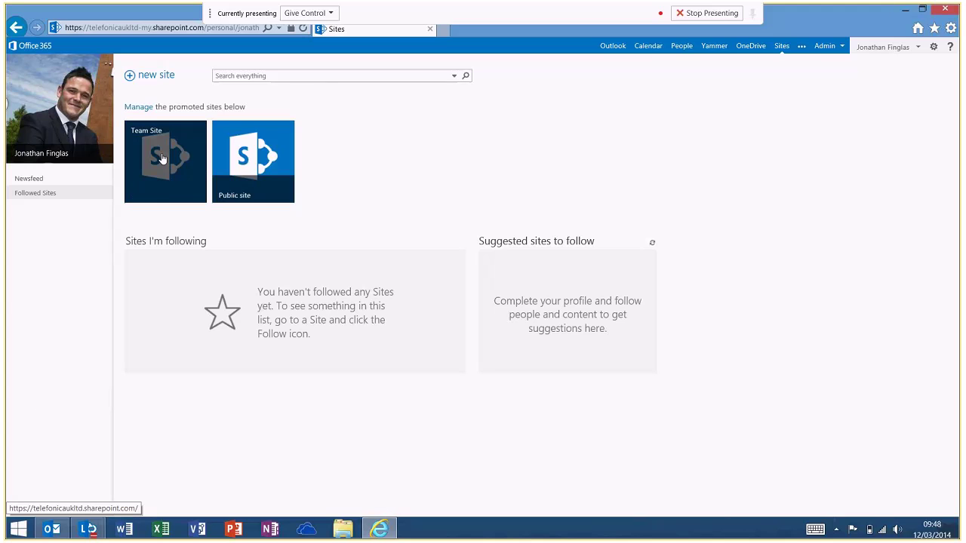
# Open the Team Site and scroll down to the Office 365 Powered by O2 - Resources documents.
pyautogui.click(162, 158)
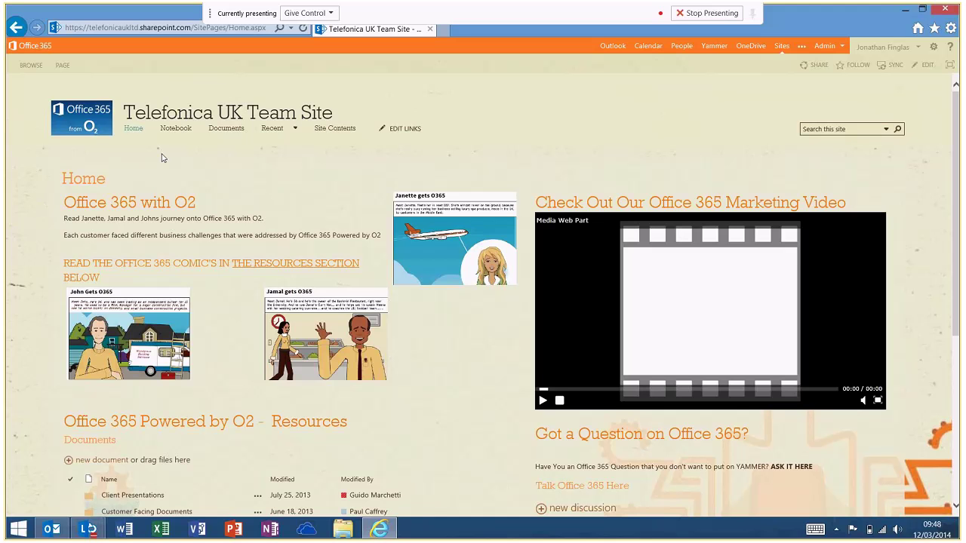
pyautogui.scroll(-1, 162, 156)
pyautogui.scroll(-3, 483, 302)
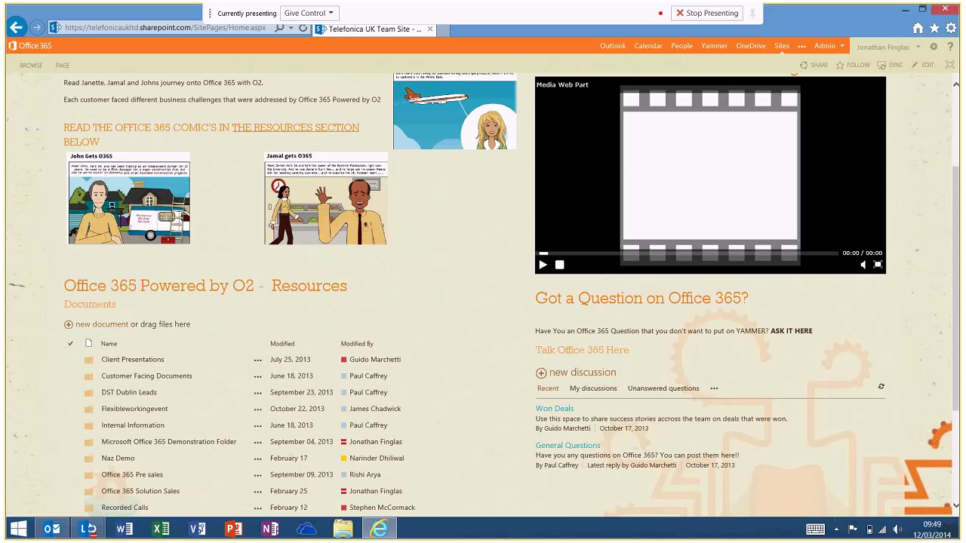
pyautogui.scroll(-2, 483, 295)
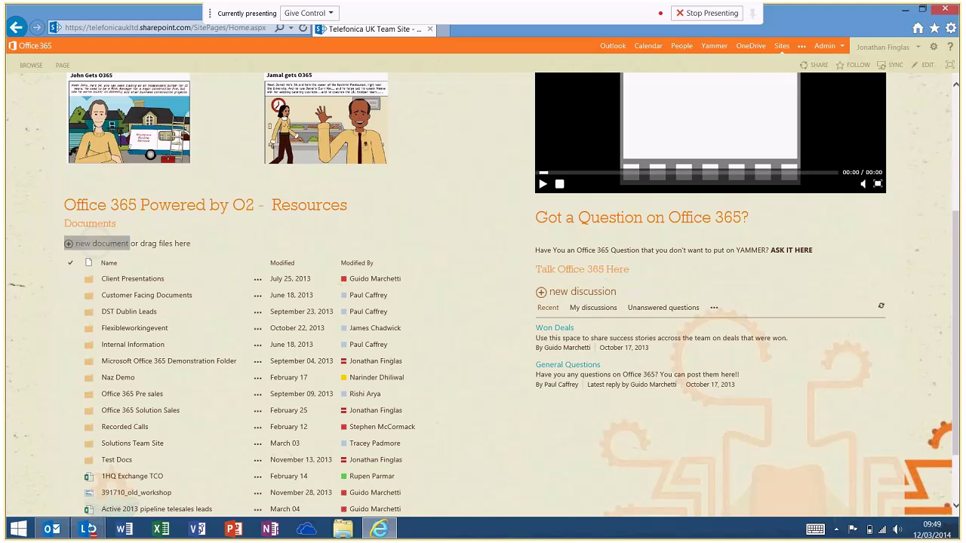
# Create a new folder named 'Sharepoint Demo' from the + new document menu.
pyautogui.click(100, 243)
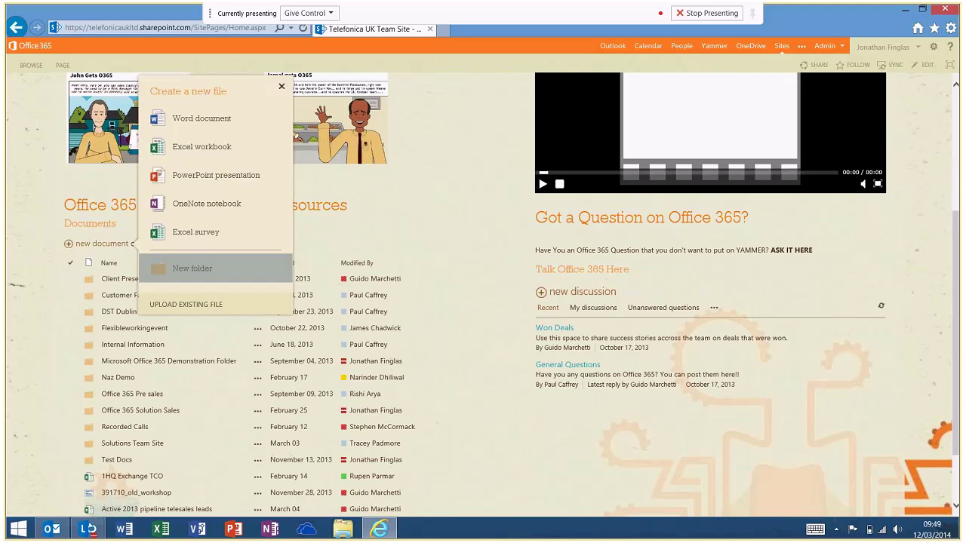
pyautogui.click(192, 268)
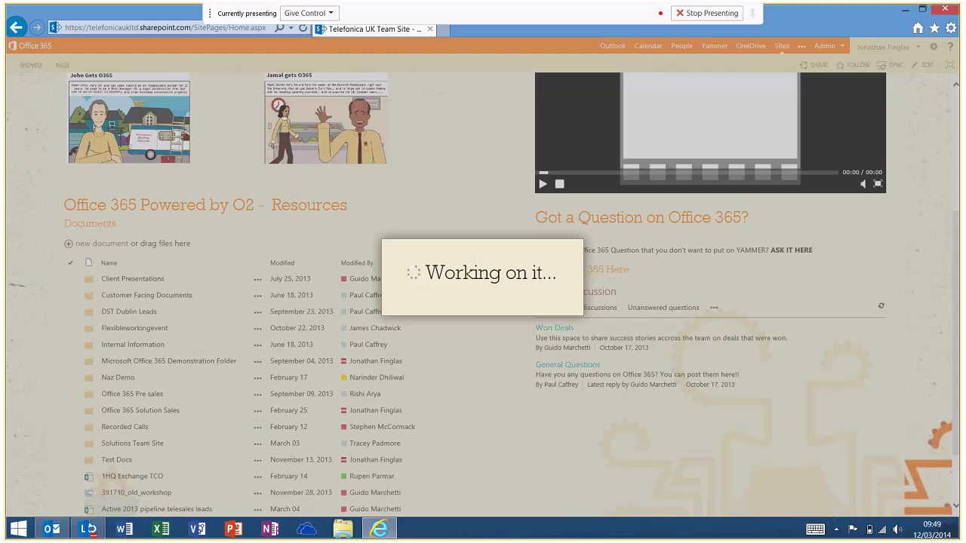
pyautogui.write('Shar')
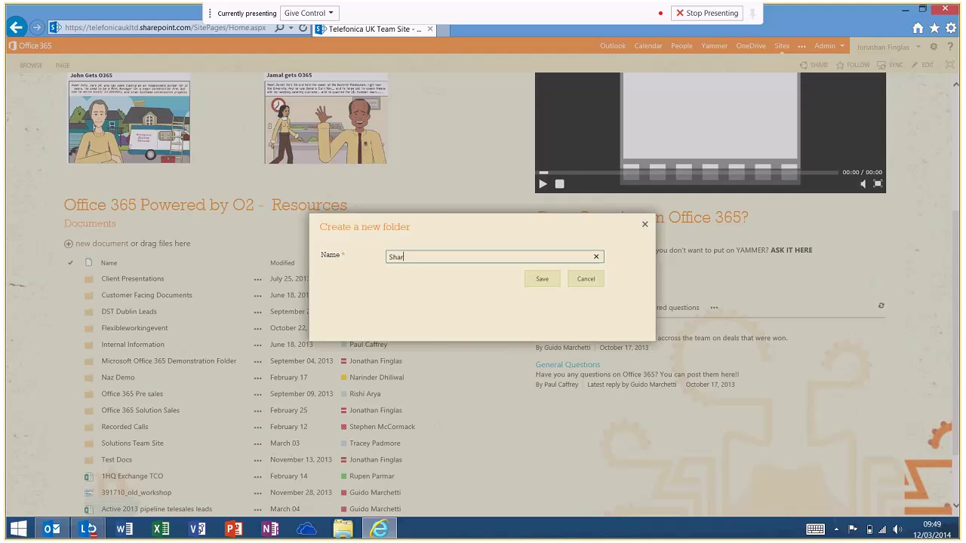
pyautogui.write('epoint Demo')
pyautogui.press('Return')
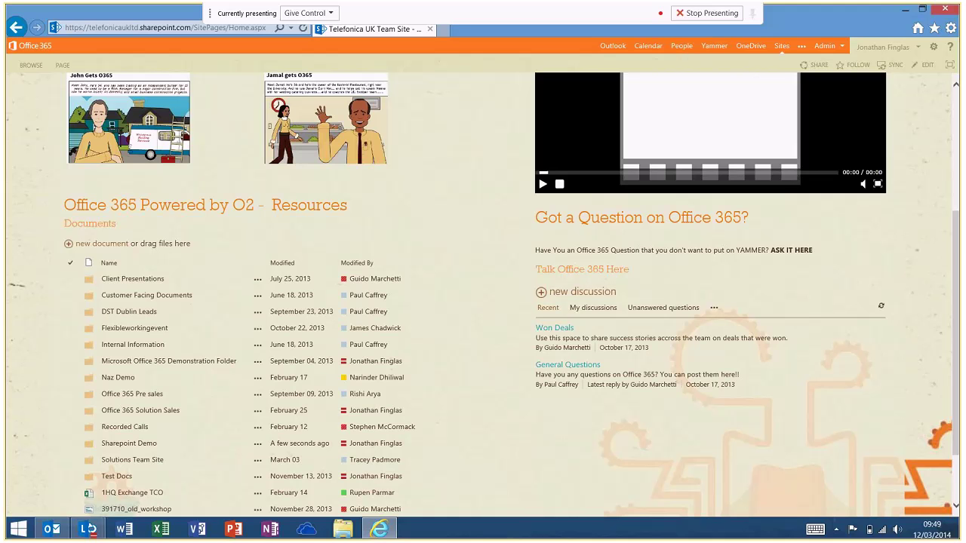
pyautogui.scroll(-1, 483, 295)
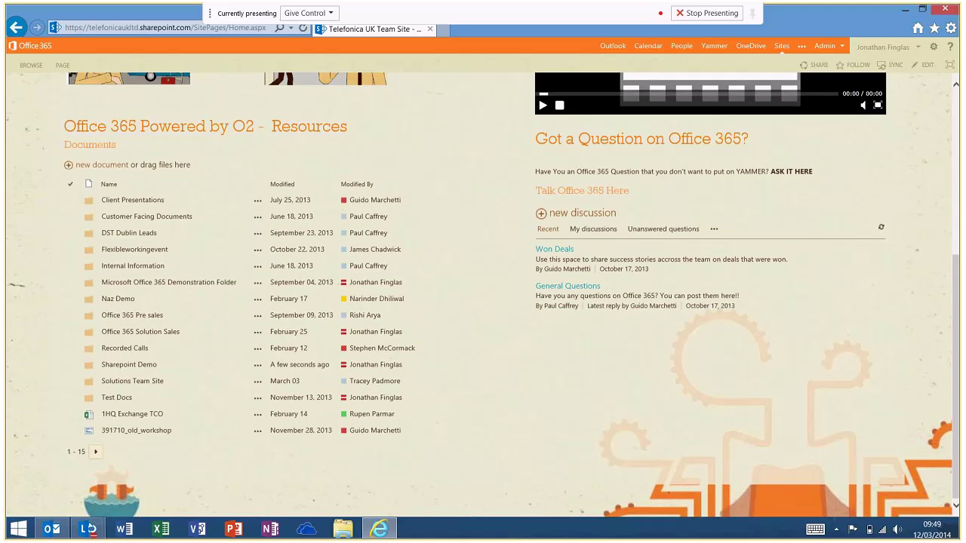
# Open the Sharepoint Demo folder and resize the browser to expose the desktop.
pyautogui.click(129, 365)
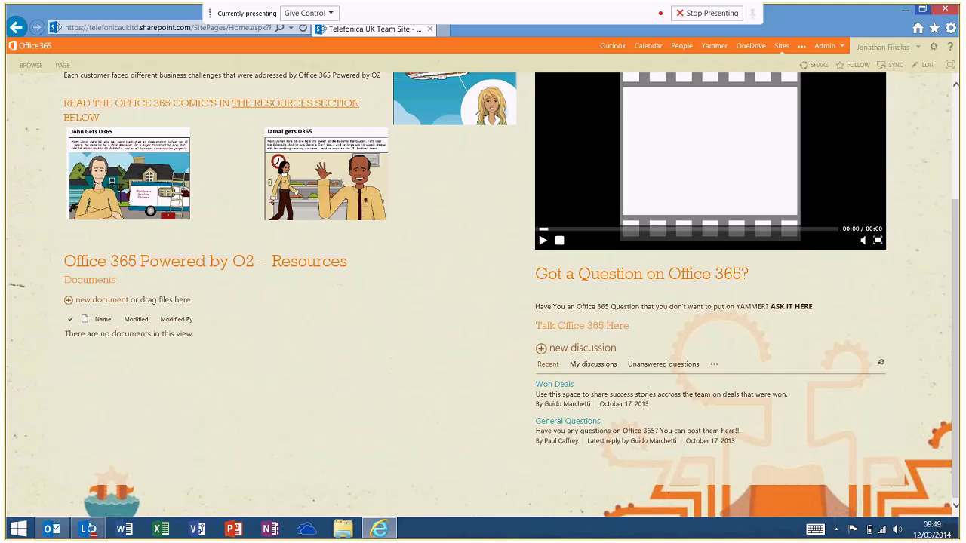
pyautogui.press('super+Down')
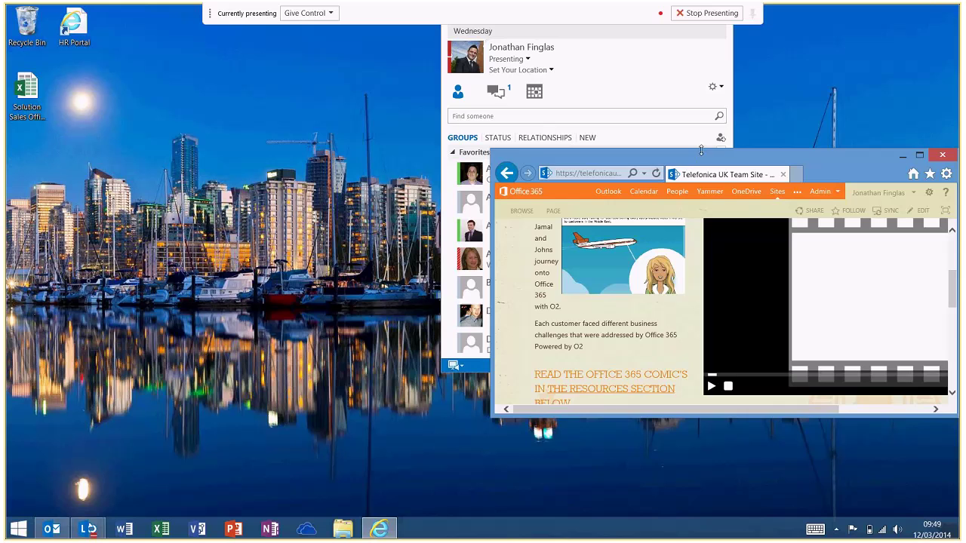
pyautogui.moveTo(700, 150); pyautogui.dragTo(700, 54)
pyautogui.press('super+shift+Up')
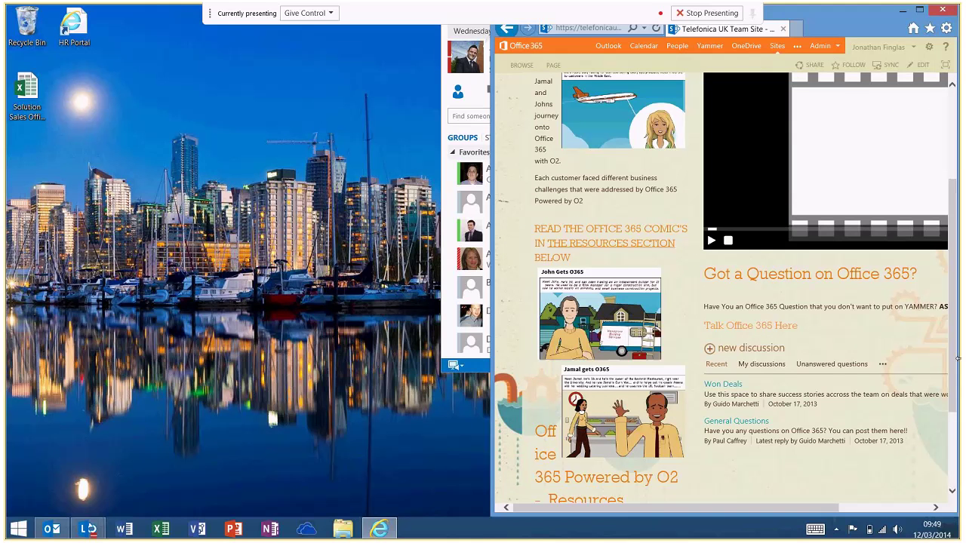
# Drag the Solution Sales Office 365 Tracker file from the desktop into the library to upload it.
pyautogui.scroll(-3, 755, 302)
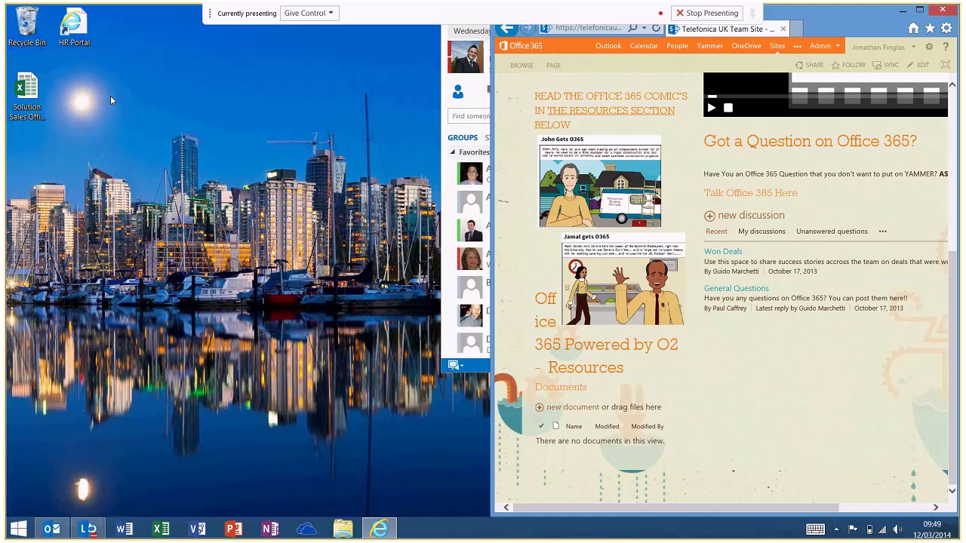
pyautogui.moveTo(41, 100); pyautogui.dragTo(556, 428)
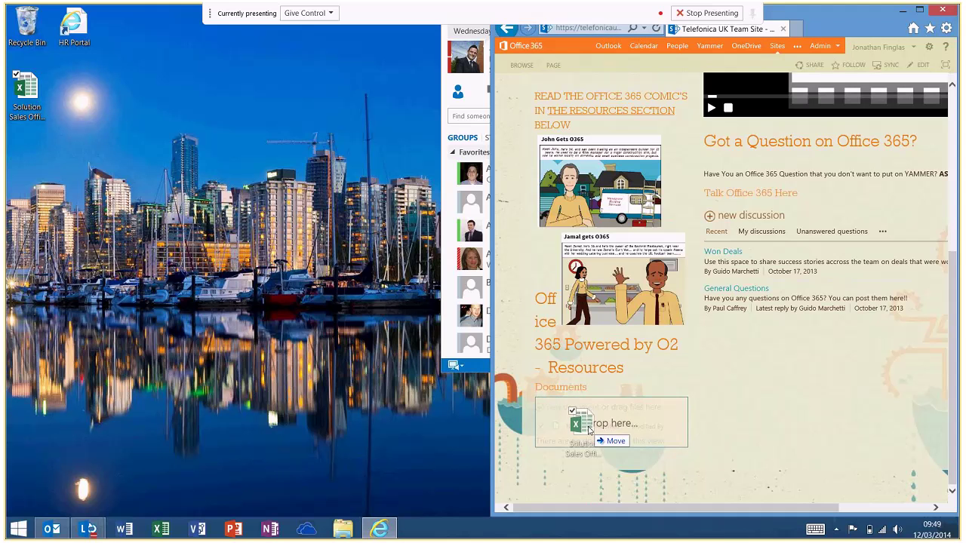
pyautogui.moveTo(589, 429); pyautogui.dragTo(588, 428)
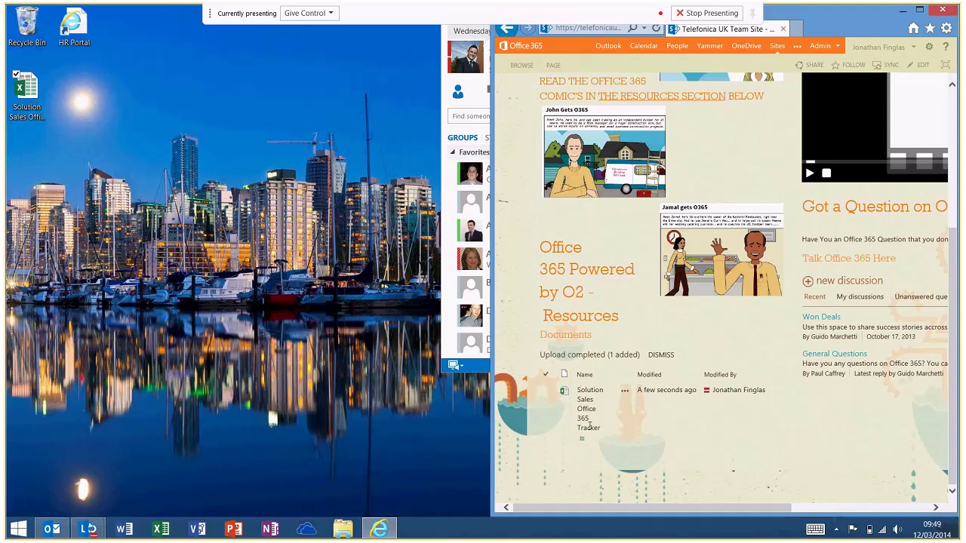
pyautogui.click(921, 9)
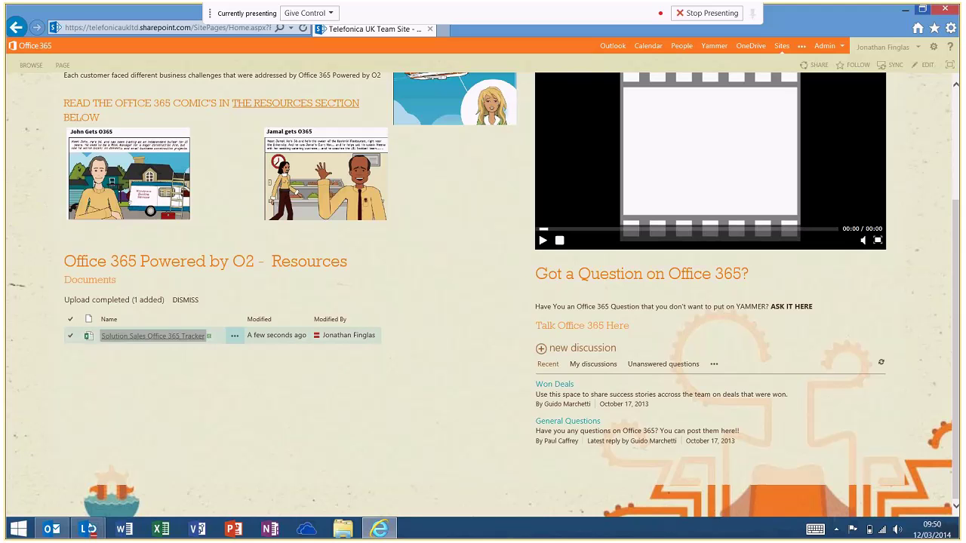
# Open the Solution Sales Office 365 Tracker workbook and expand the EDIT WORKBOOK options.
pyautogui.click(152, 336)
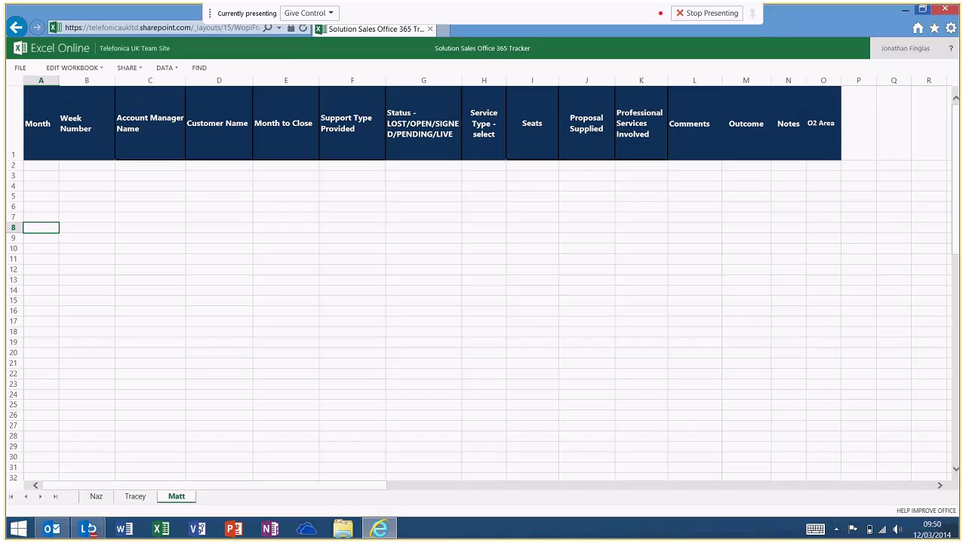
pyautogui.click(72, 68)
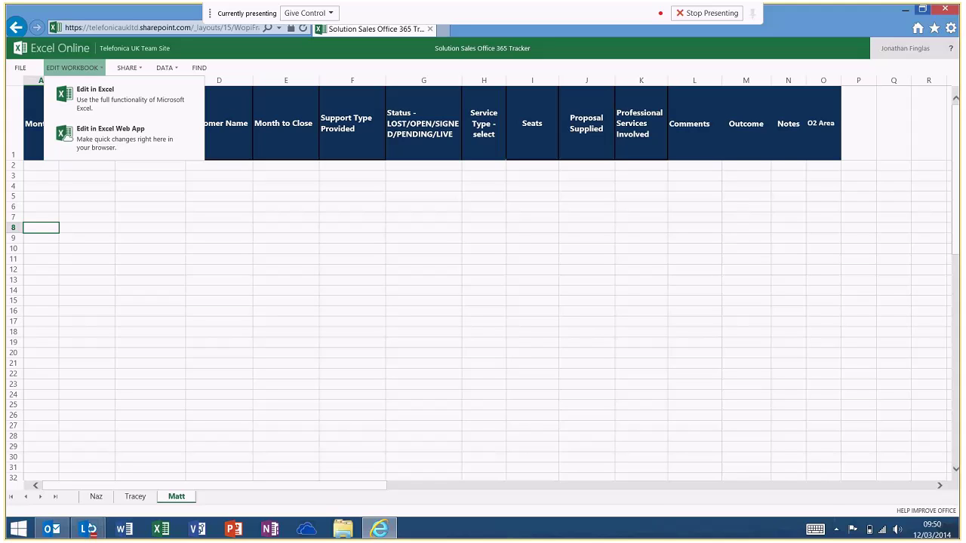
# Edit the workbook in Excel Web App and enter 'test 1' in cell A2 under Month.
pyautogui.click(110, 136)
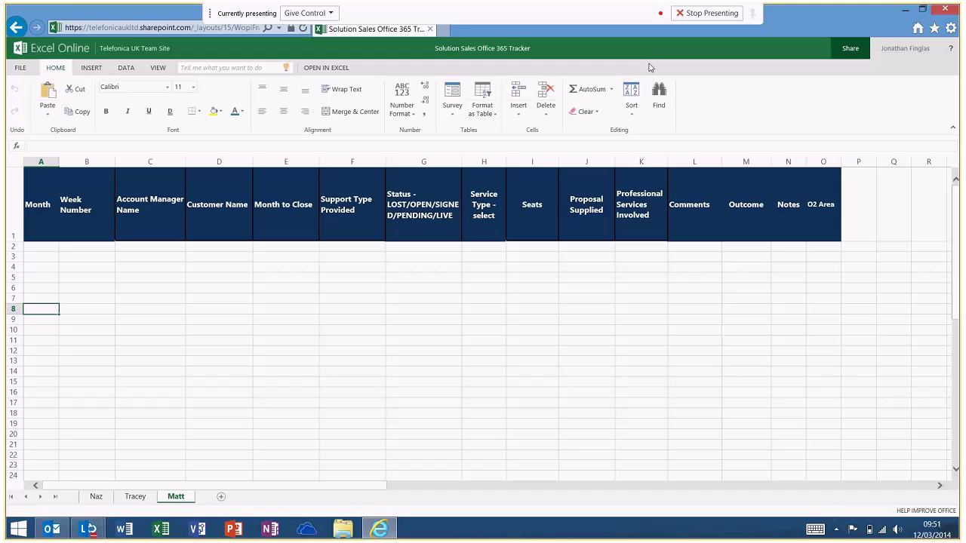
pyautogui.click(56, 245)
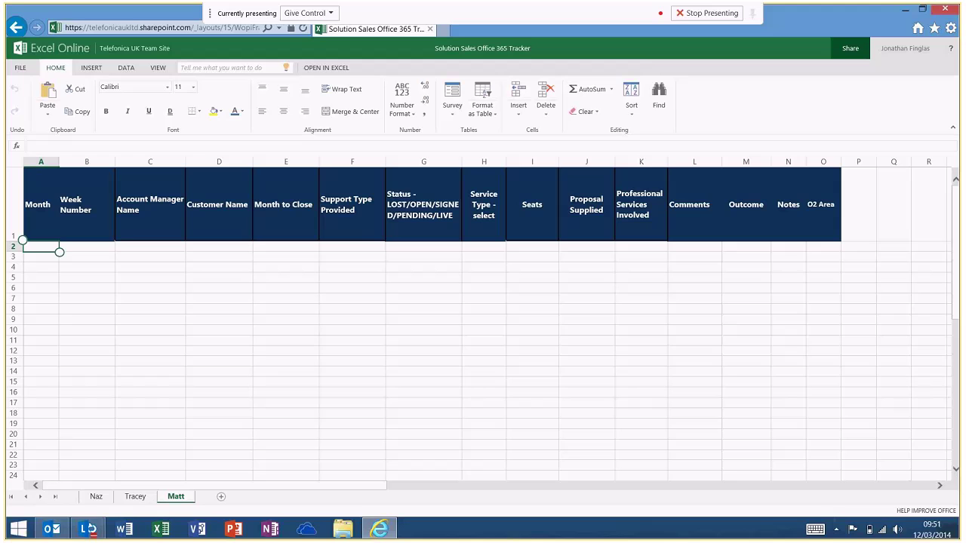
pyautogui.write('test 1')
# Commit the 'test 1' entry in cell A2.
pyautogui.press('Return')
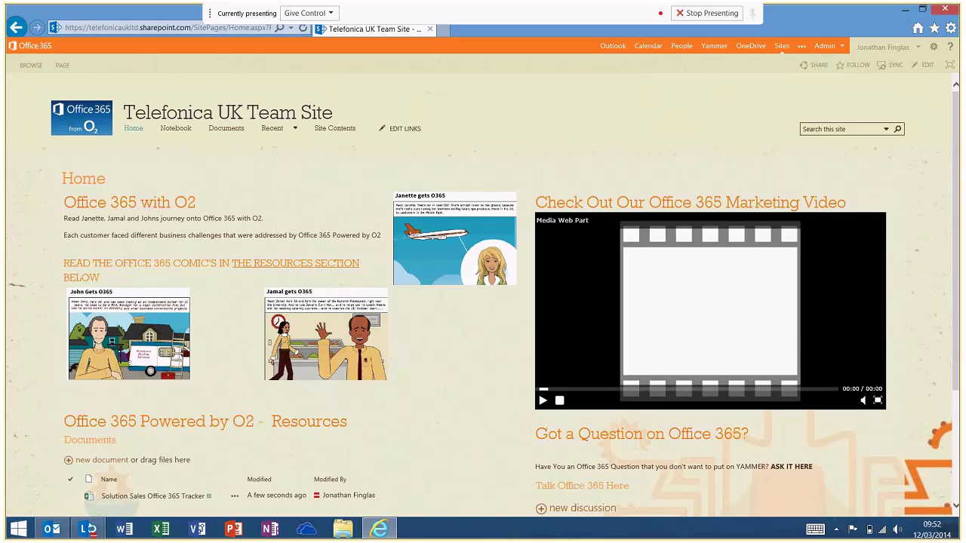
# Go through Sites back to the Team Site and browse its Documents list.
pyautogui.scroll(-1, 483, 287)
pyautogui.scroll(-1, 483, 287)
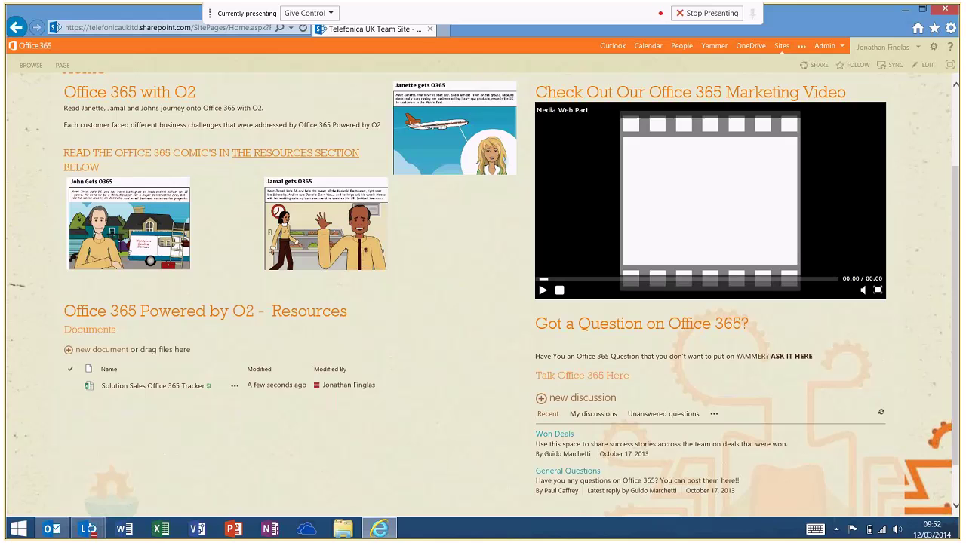
pyautogui.click(782, 46)
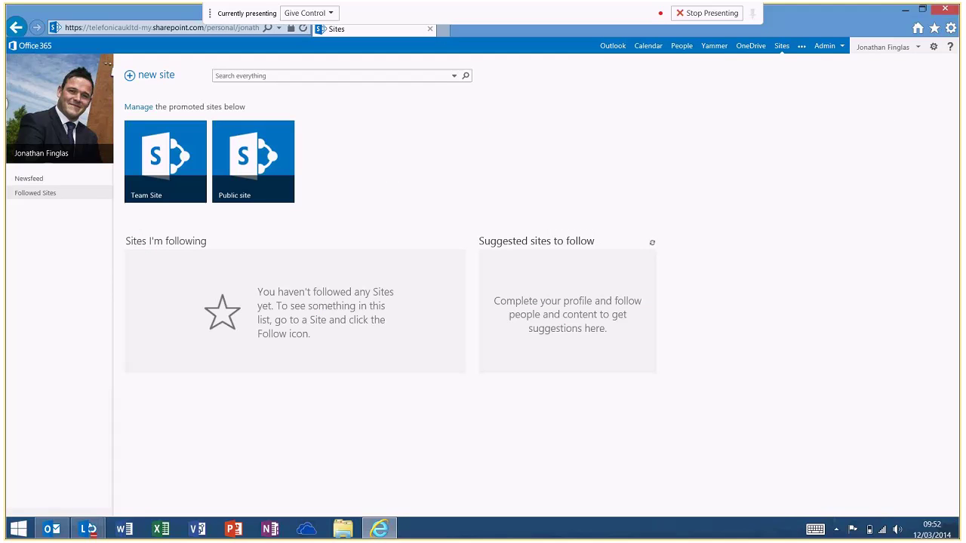
pyautogui.click(160, 176)
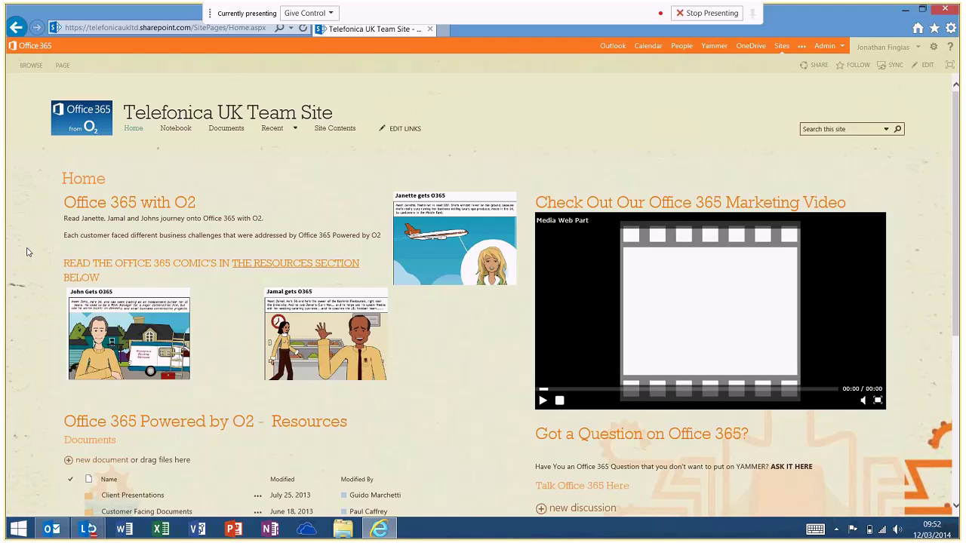
pyautogui.scroll(-1, 27, 252)
pyautogui.scroll(-2, 28, 252)
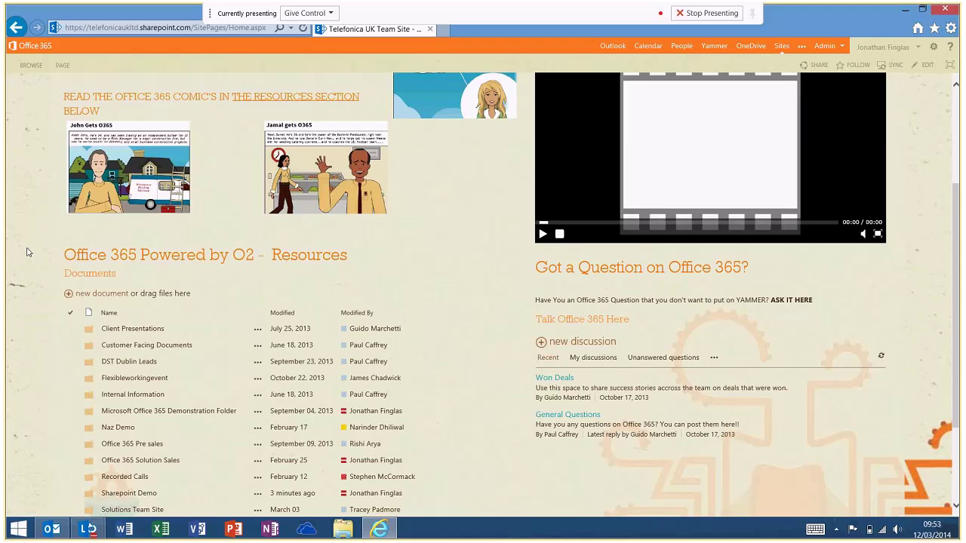
pyautogui.scroll(3, 26, 253)
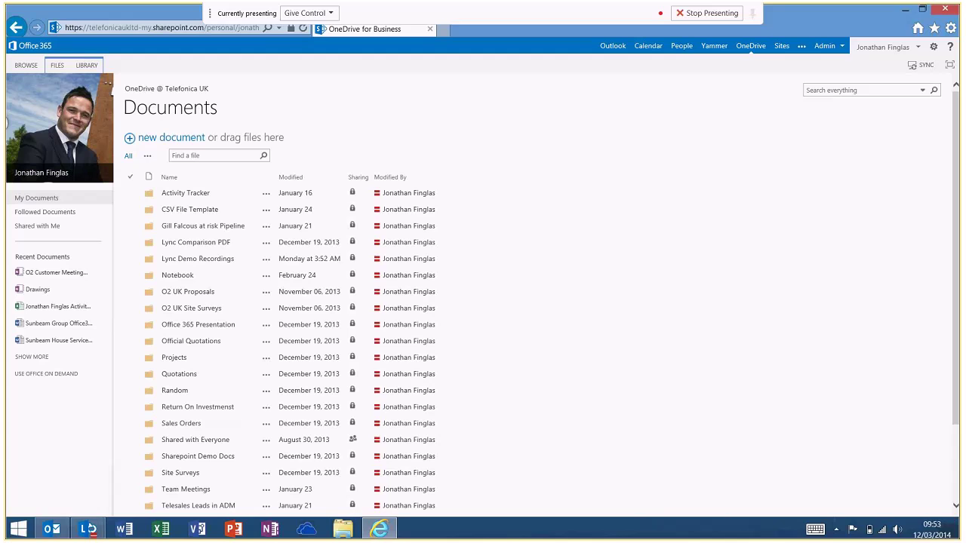
pyautogui.doubleClick(358, 177)
pyautogui.click(130, 209)
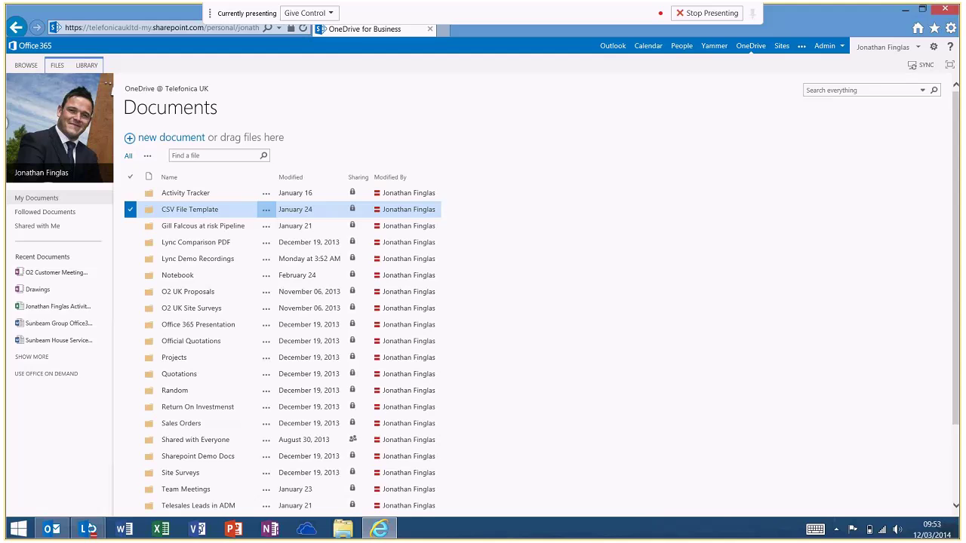
pyautogui.scroll(-3, 483, 302)
pyautogui.scroll(3, 483, 302)
pyautogui.click(265, 193)
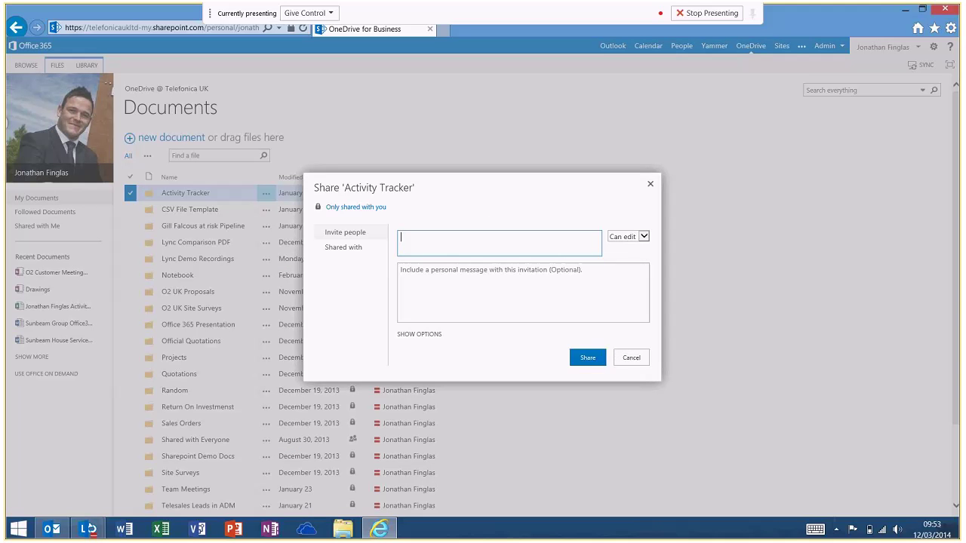
pyautogui.click(401, 270)
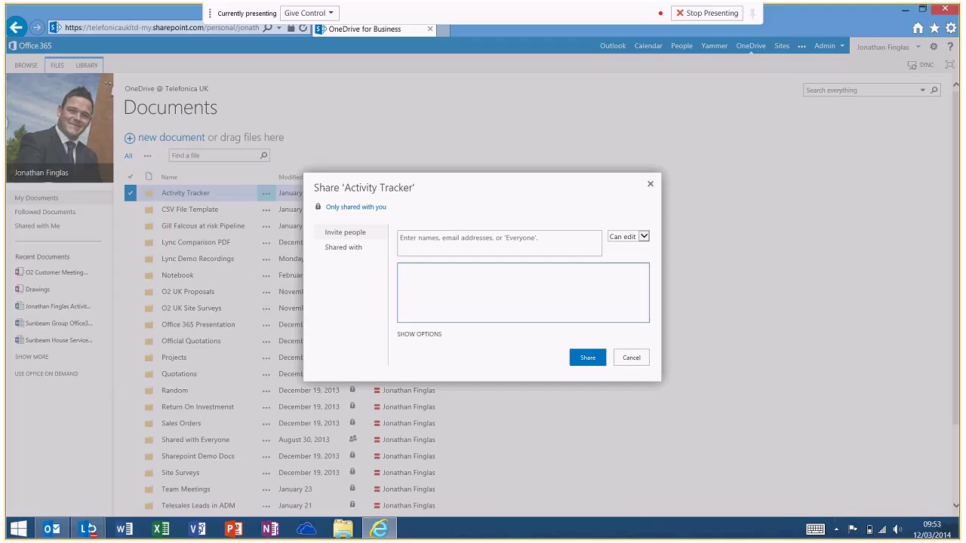
pyautogui.click(631, 358)
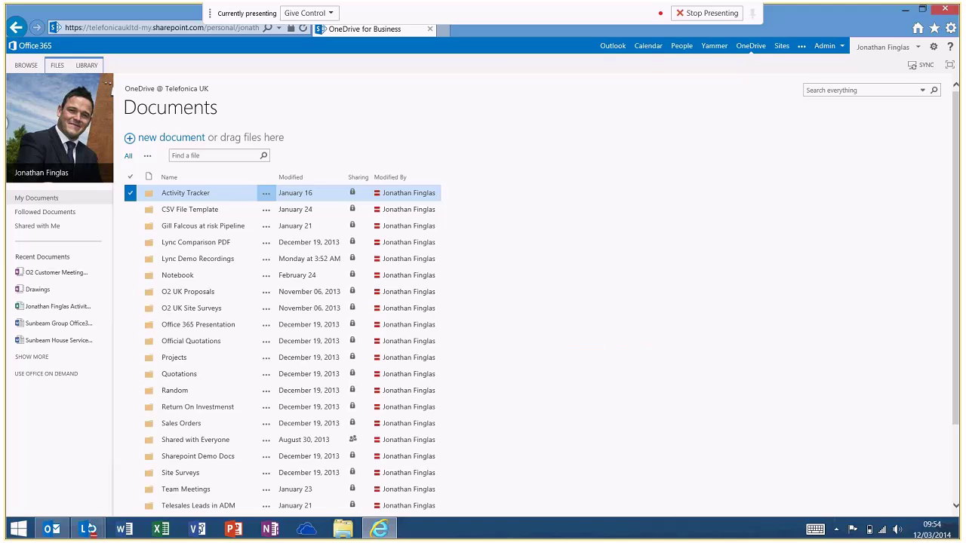
# Browse the 23 locally synced OneDrive @ Telefonica UK folders in File Explorer, then return to the browser's Documents library.
pyautogui.press('super+e')
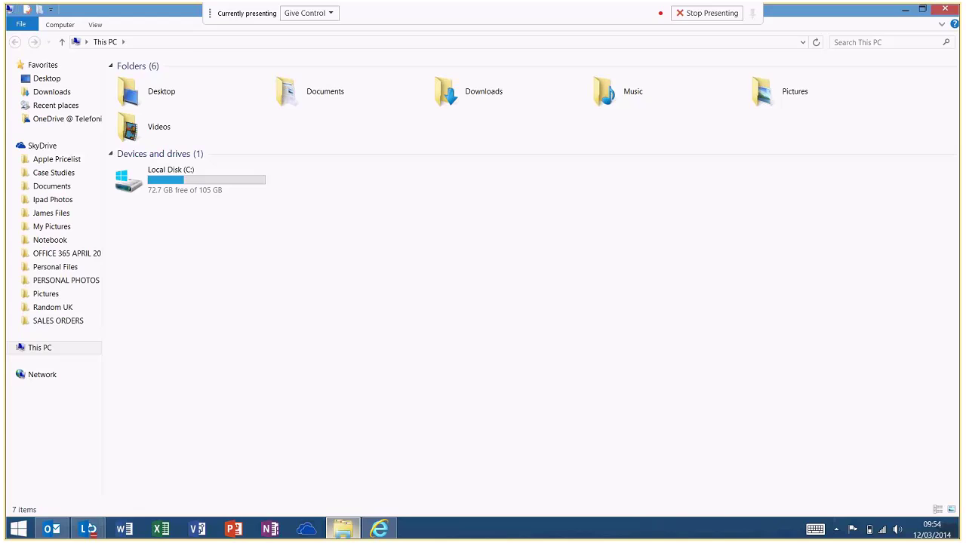
pyautogui.click(66, 119)
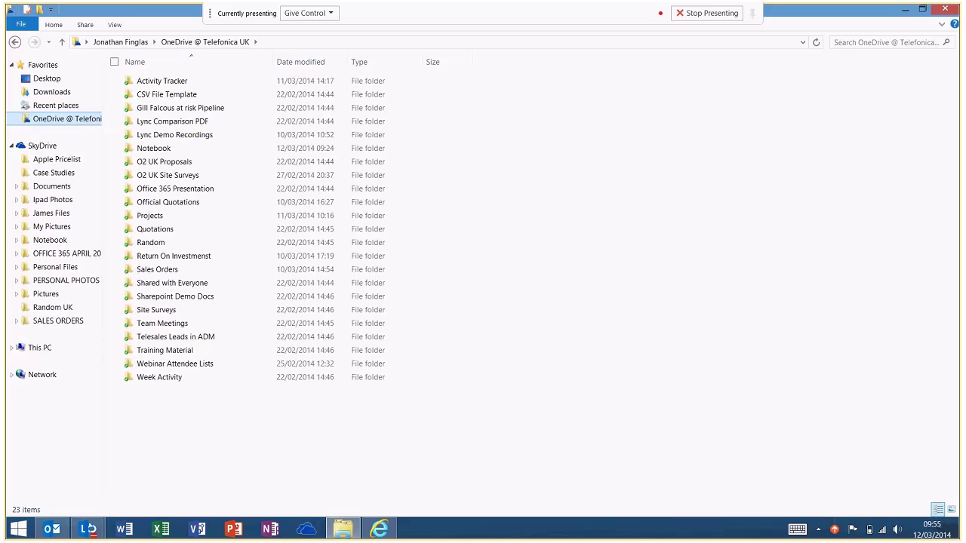
pyautogui.hotkey('alt', 'Tab')
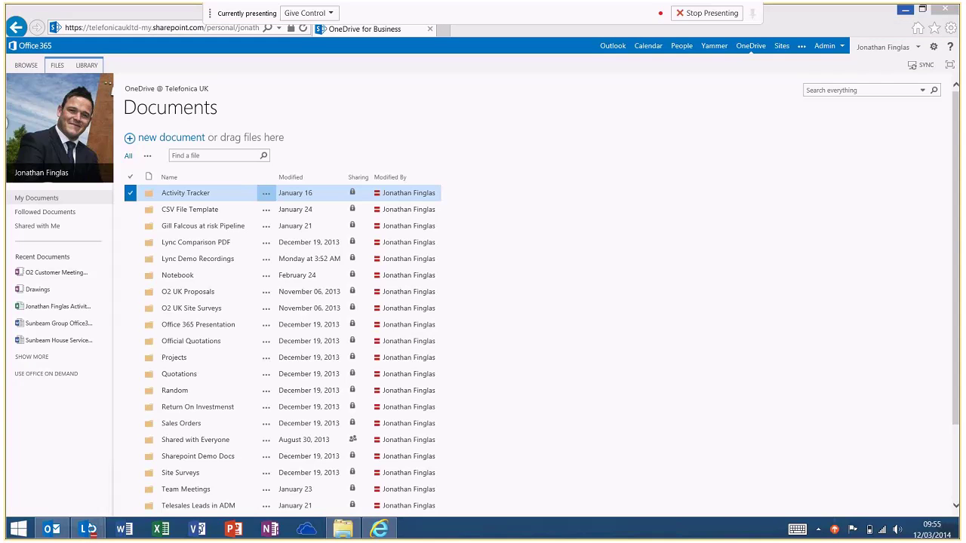
pyautogui.scroll(-1, 615, 208)
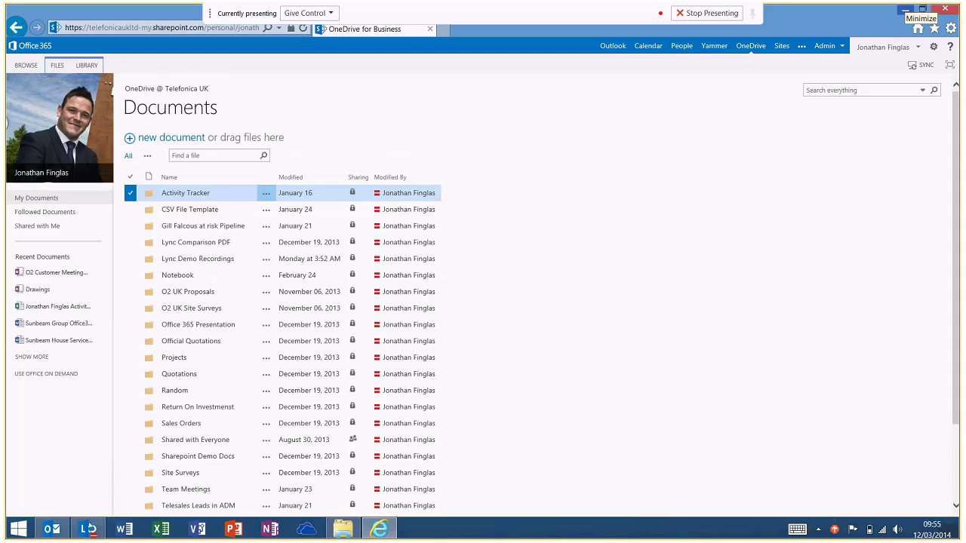
pyautogui.click(89, 529)
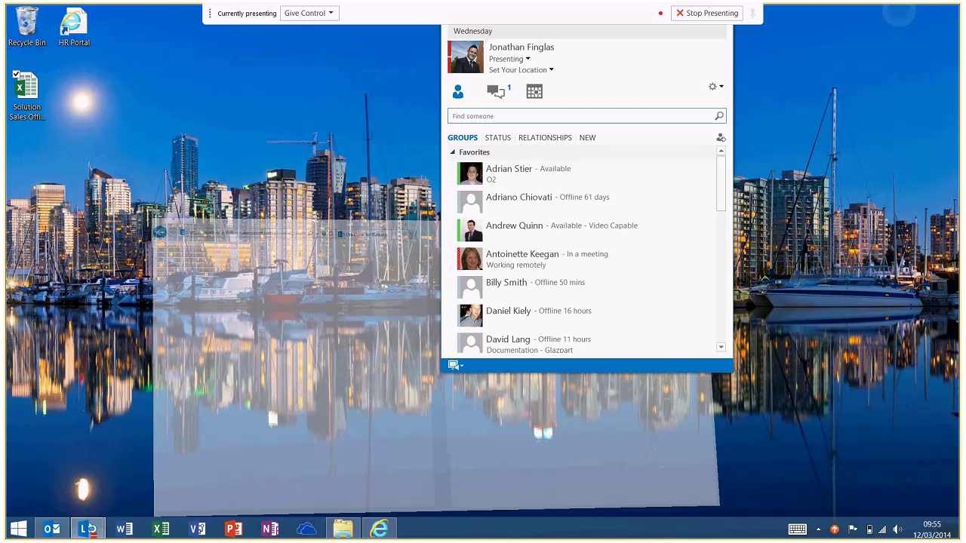
pyautogui.click(89, 529)
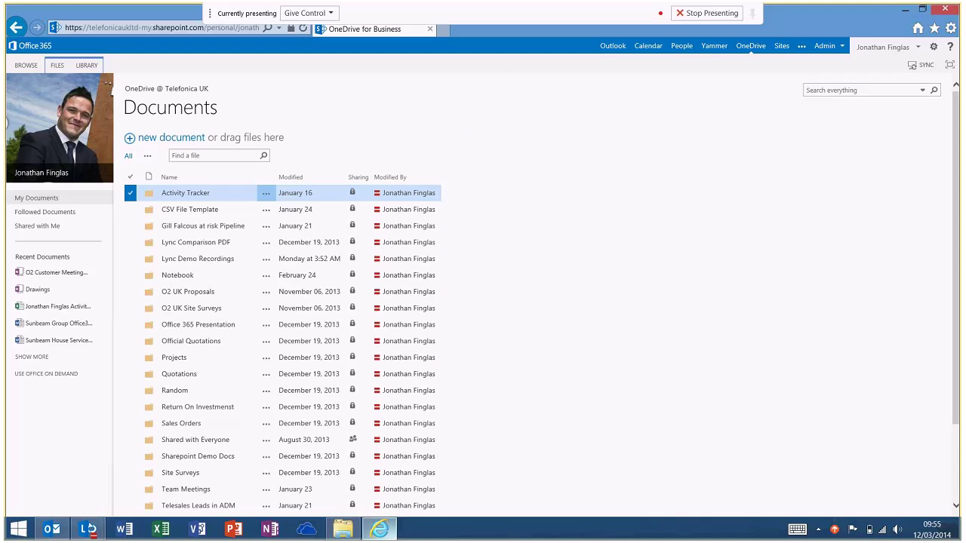